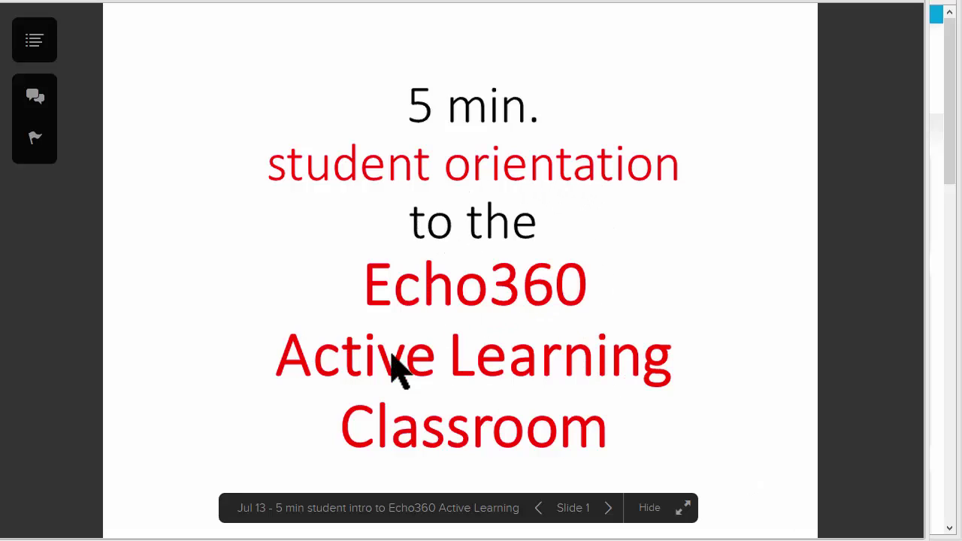
Advance two slides from the title slide to slide 3 on getting started.
{"action": "left_click", "coordinate": [608, 511]}
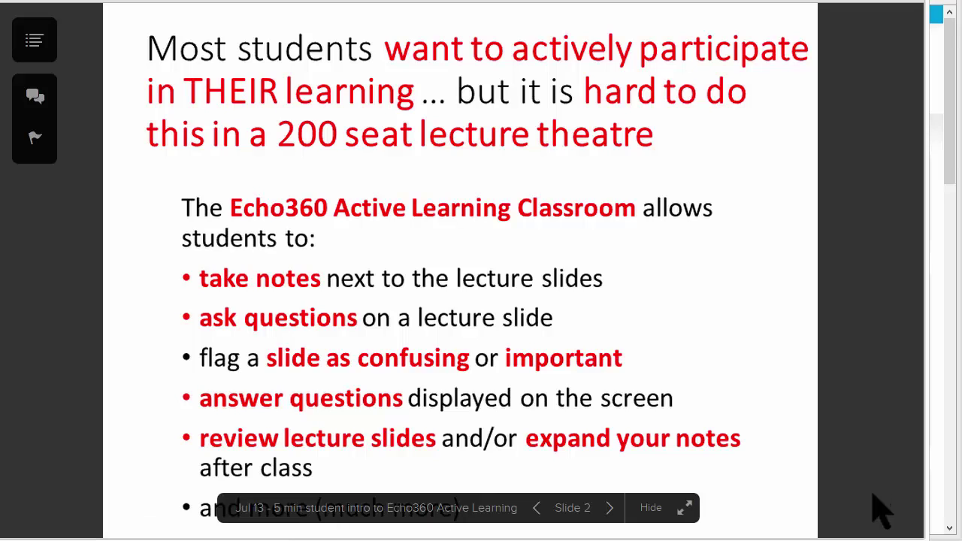
{"action": "left_click", "coordinate": [610, 508]}
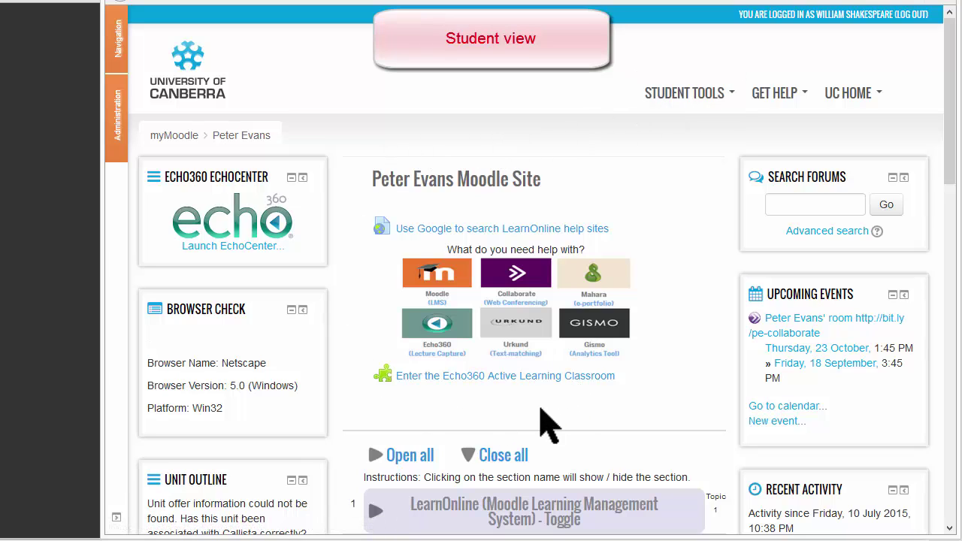
Follow the 'Enter the Echo360 Active Learning Classroom' link from the Moodle course page.
{"action": "left_click", "coordinate": [449, 383]}
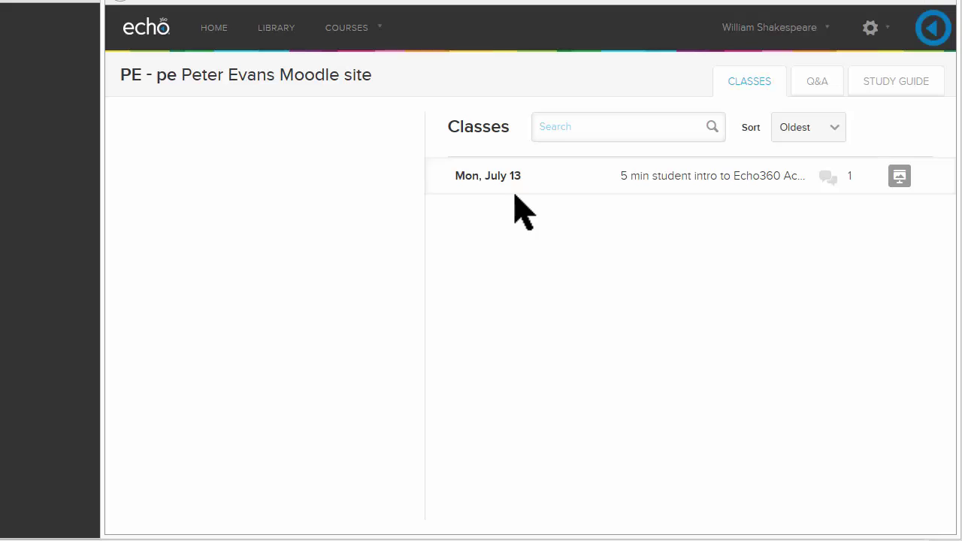
Select the Mon, July 13 class and go to its classroom.
{"action": "left_click", "coordinate": [497, 177]}
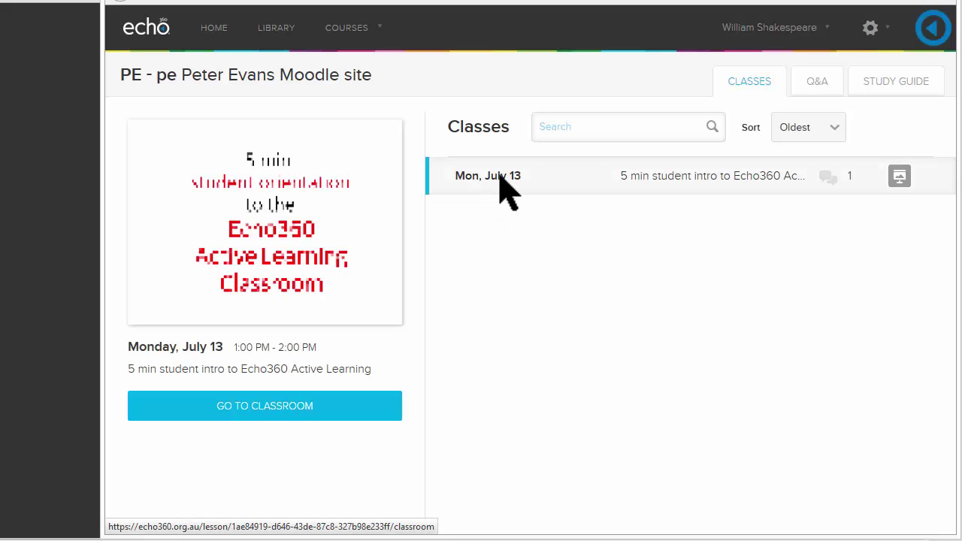
{"action": "left_click", "coordinate": [247, 406]}
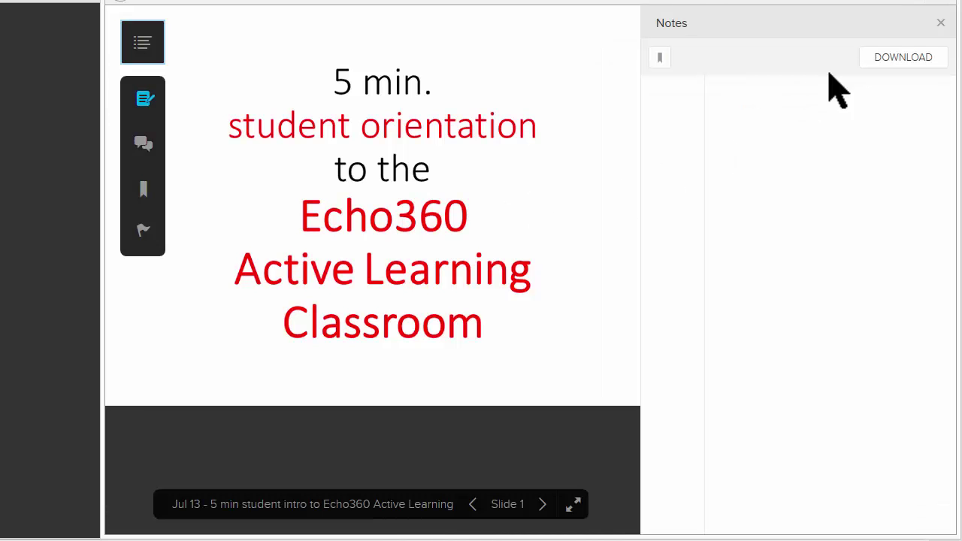
Close the Notes panel and page through the slides using the arrows and thumbnail overview.
{"action": "left_click", "coordinate": [941, 25]}
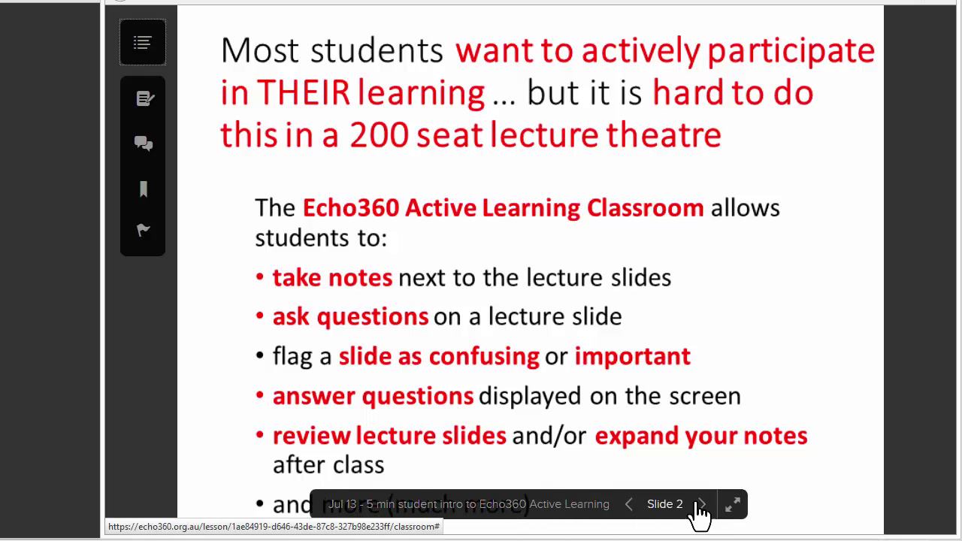
{"action": "left_click", "coordinate": [628, 506]}
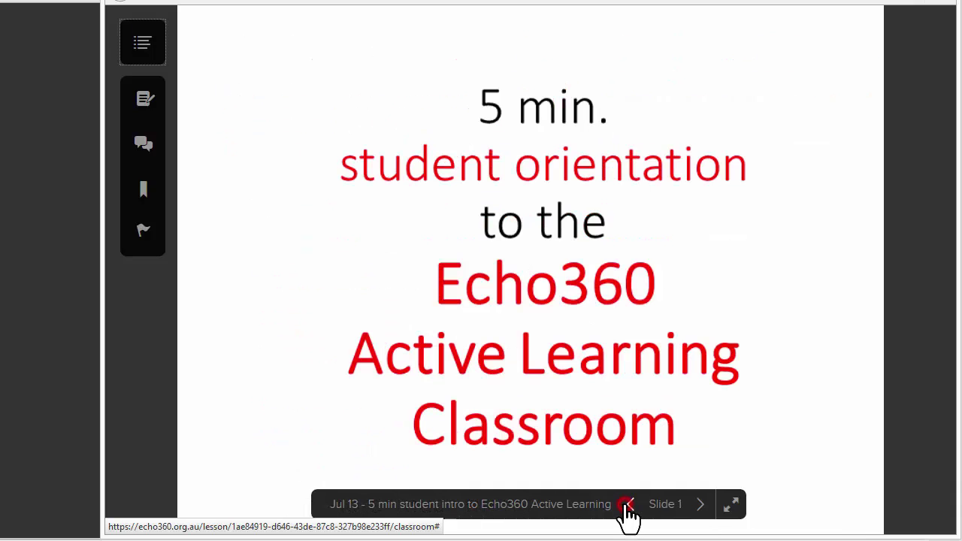
{"action": "left_click", "coordinate": [700, 504]}
{"action": "left_click", "coordinate": [666, 508]}
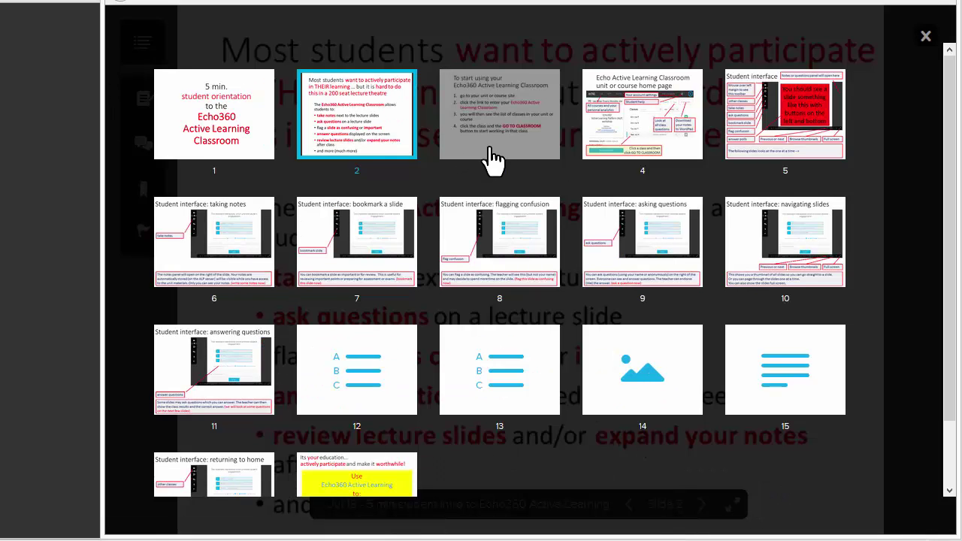
{"action": "left_click", "coordinate": [385, 150]}
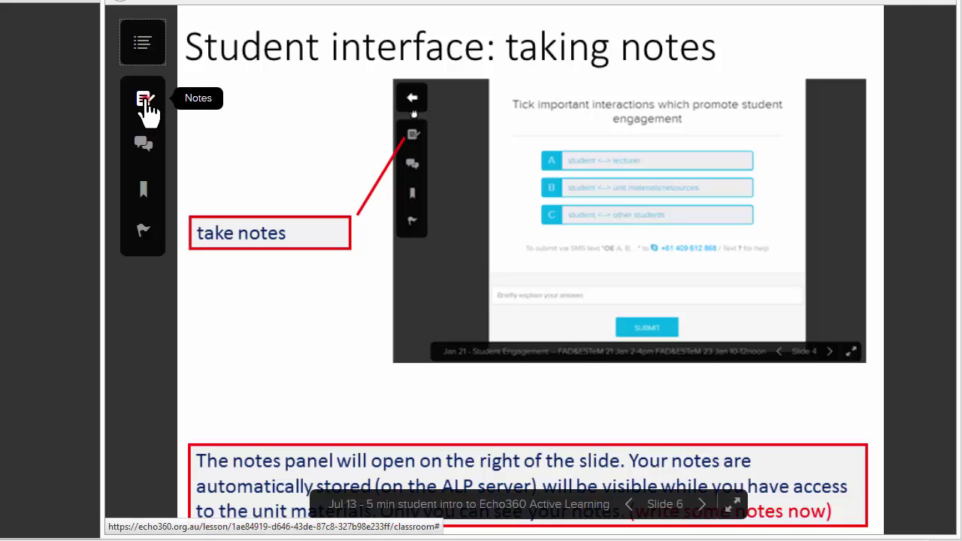
Write 'This is a note I am taking on this slide' in slide 6's Notes panel.
{"action": "left_click", "coordinate": [144, 100]}
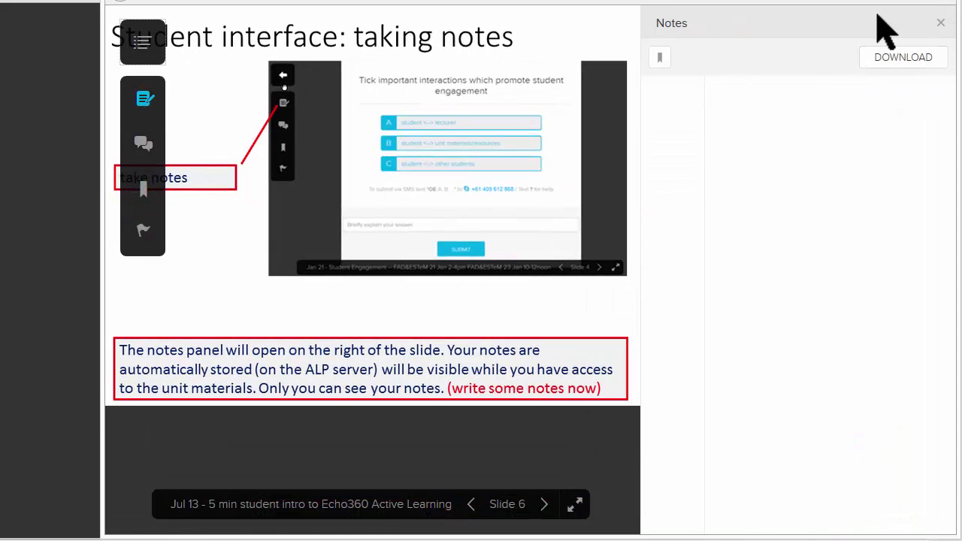
{"action": "left_click", "coordinate": [719, 93]}
{"action": "type", "text": "This is a note I am taking on this slide"}
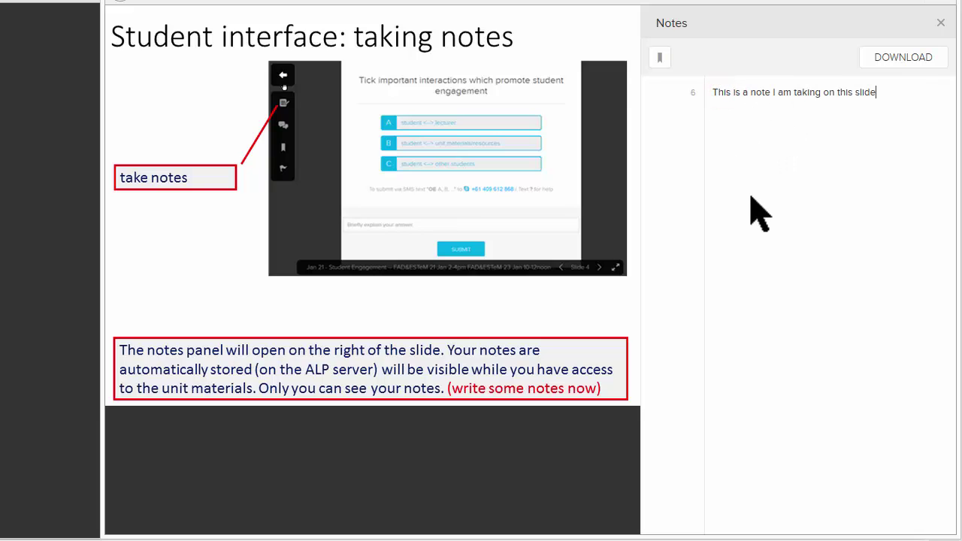
{"action": "mouse_move", "coordinate": [451, 119]}
Move to slide 7 and bookmark it.
{"action": "left_click", "coordinate": [544, 503]}
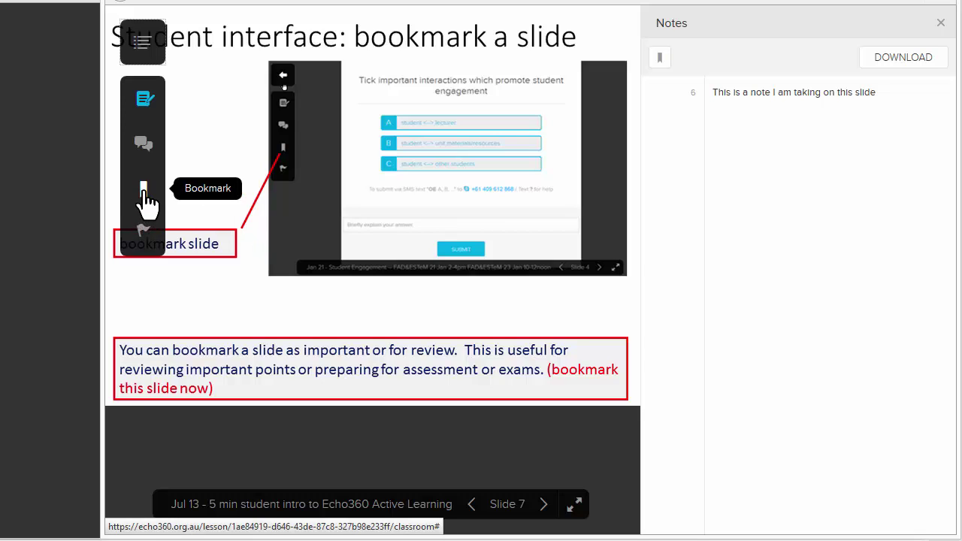
{"action": "left_click", "coordinate": [143, 192]}
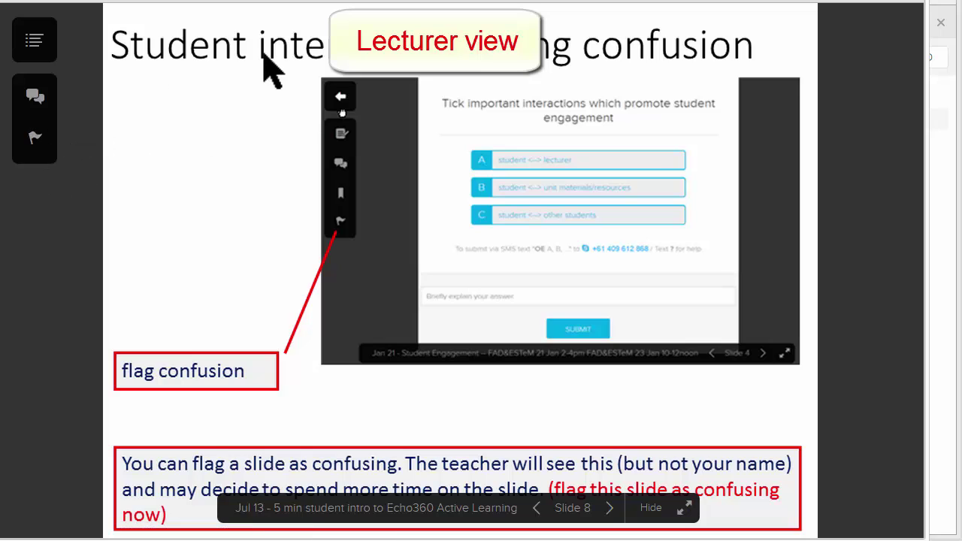
Return to the student classroom window and flag slide 8 as confusing.
{"action": "left_click", "coordinate": [35, 148]}
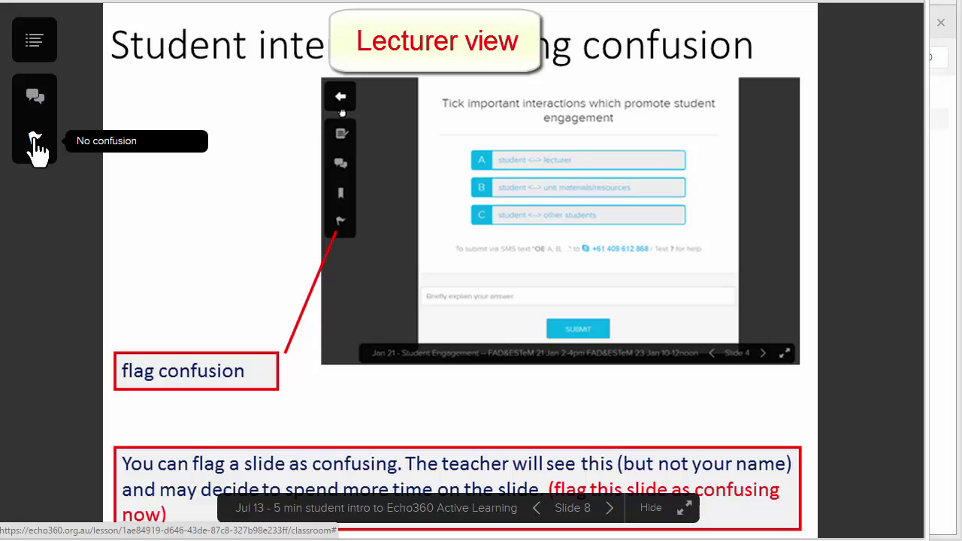
{"action": "left_click", "coordinate": [945, 187]}
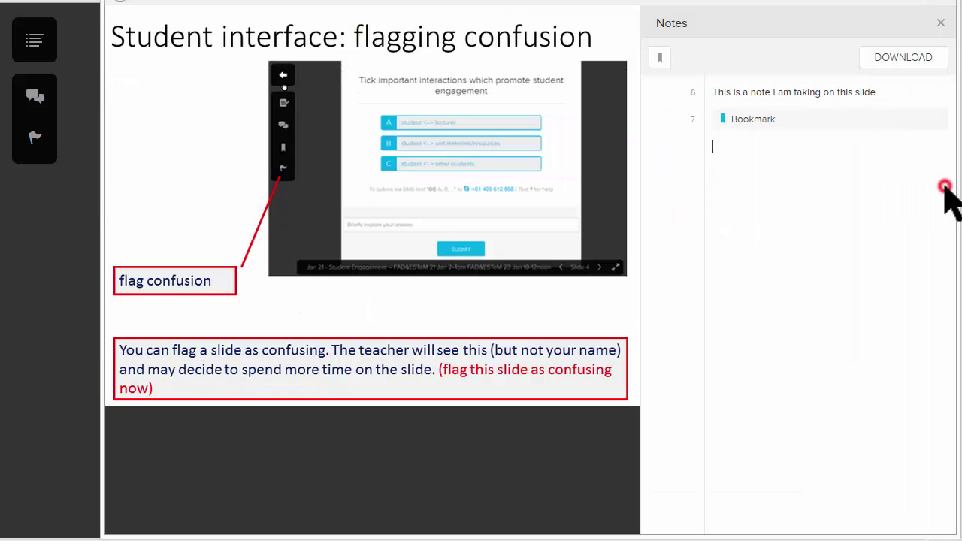
{"action": "mouse_move", "coordinate": [479, 157]}
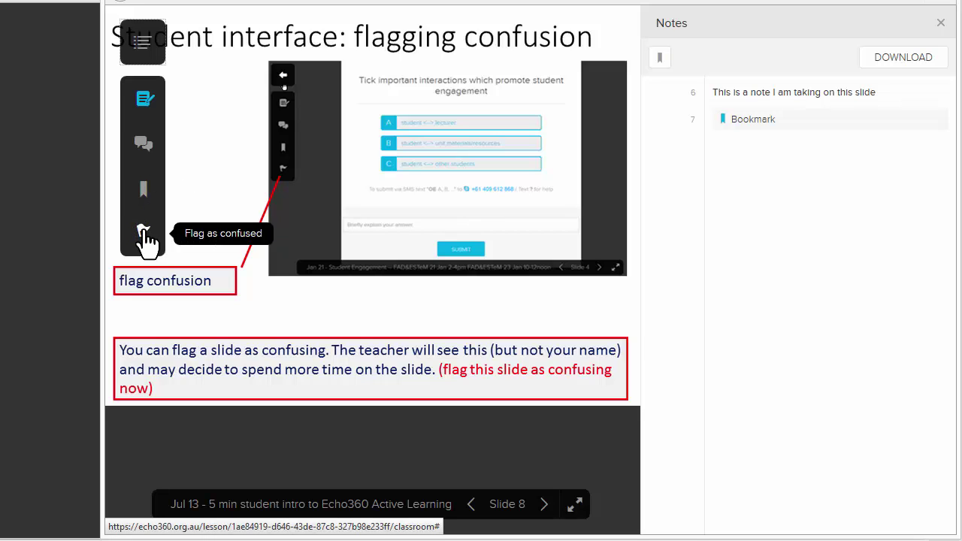
{"action": "left_click", "coordinate": [147, 239]}
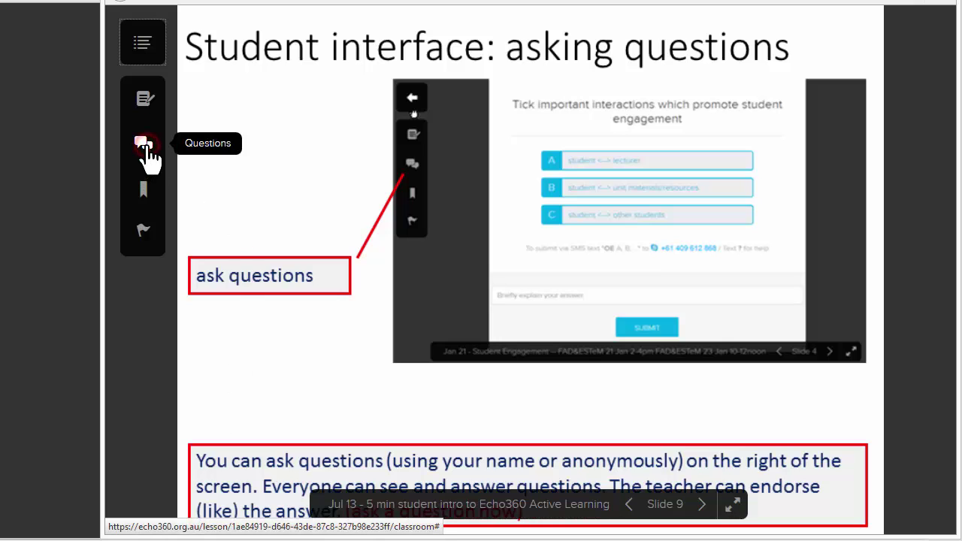
Post an anonymous question asking what engagement means, linked to slide 9.
{"action": "left_click", "coordinate": [147, 147]}
{"action": "left_click", "coordinate": [708, 66]}
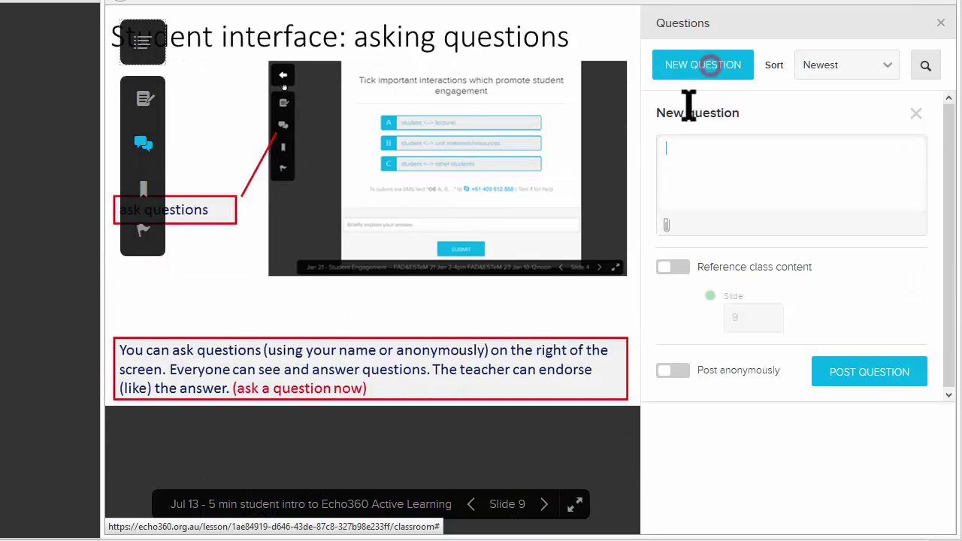
{"action": "type", "text": "What does this slide mean ... what is engagement?"}
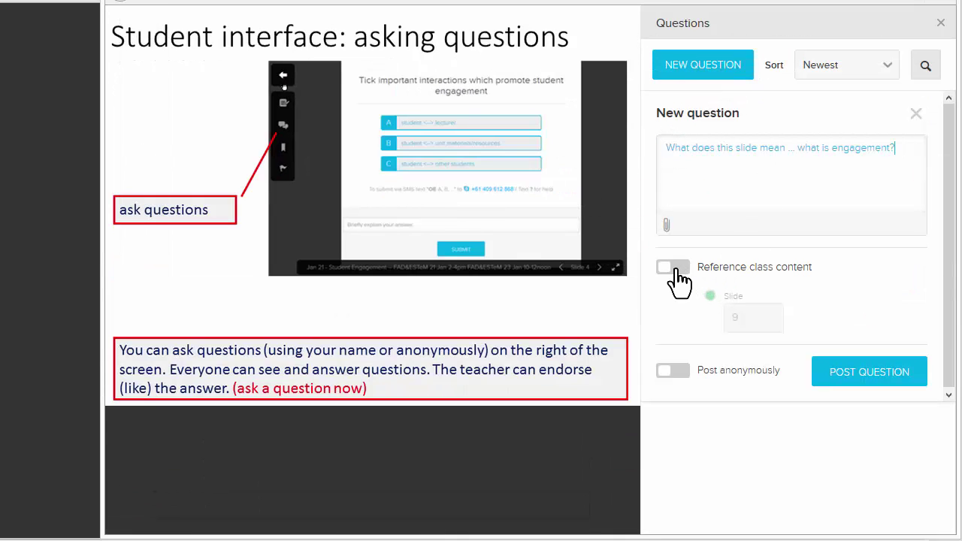
{"action": "left_click", "coordinate": [674, 270]}
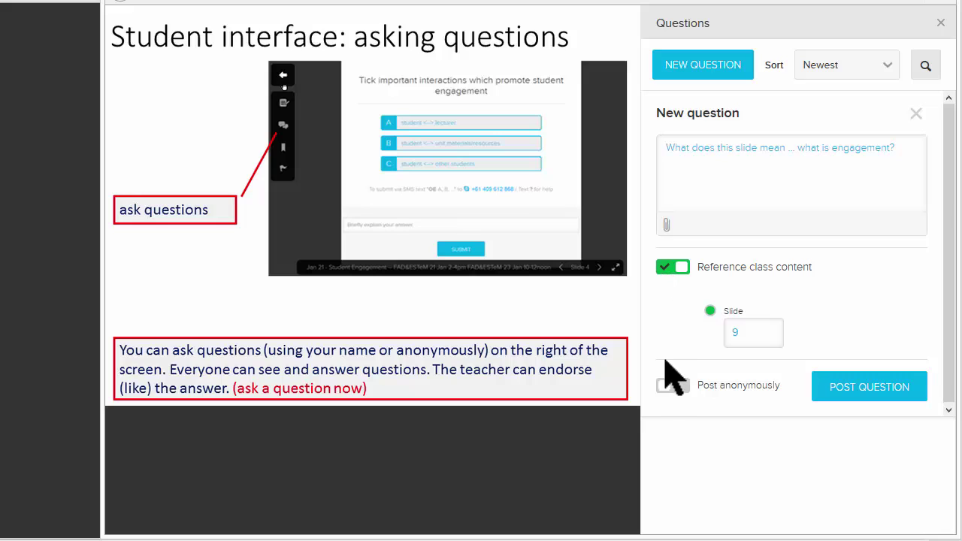
{"action": "left_click", "coordinate": [671, 387]}
{"action": "left_click", "coordinate": [880, 388]}
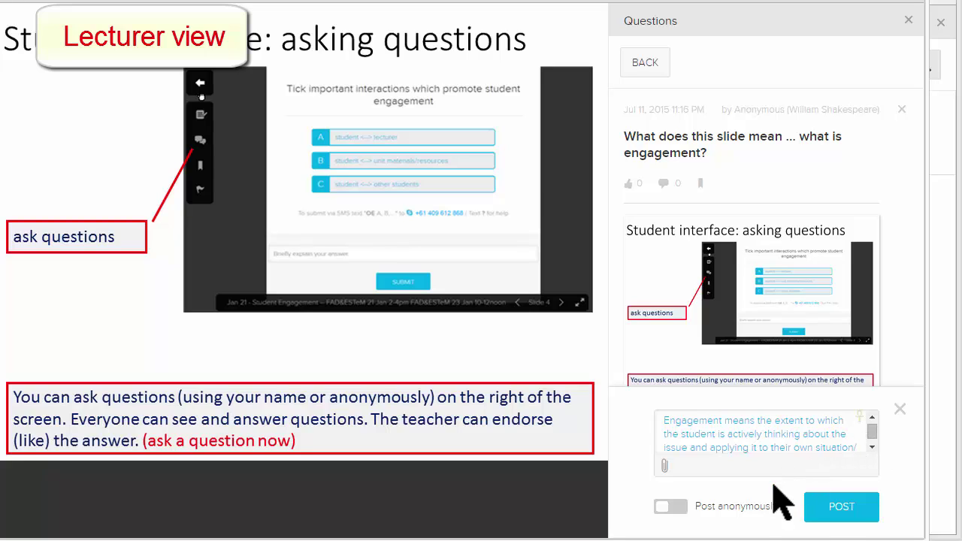
Post the answer, endorse it, and like the engagement question.
{"action": "left_click", "coordinate": [837, 508]}
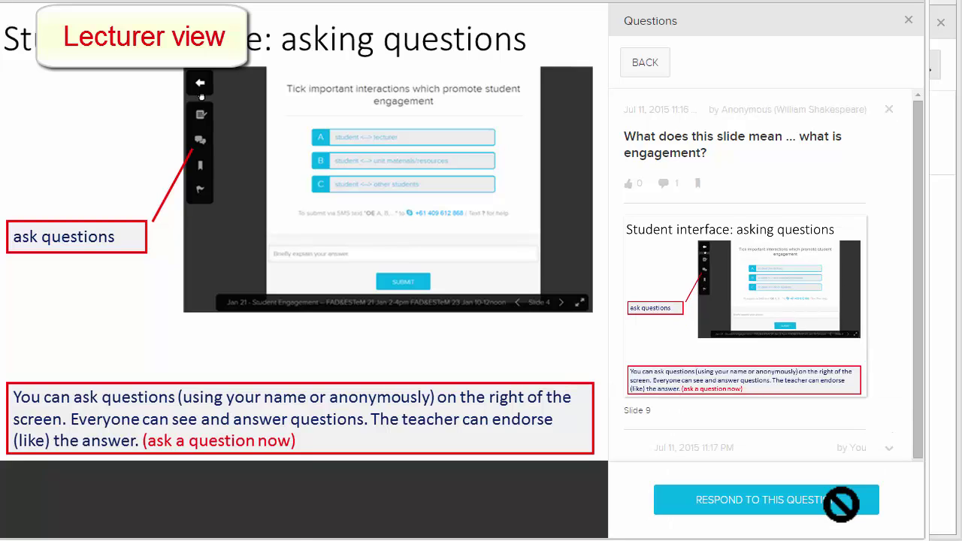
{"action": "scroll", "coordinate": [769, 436], "scroll_direction": "down", "scroll_amount": 1}
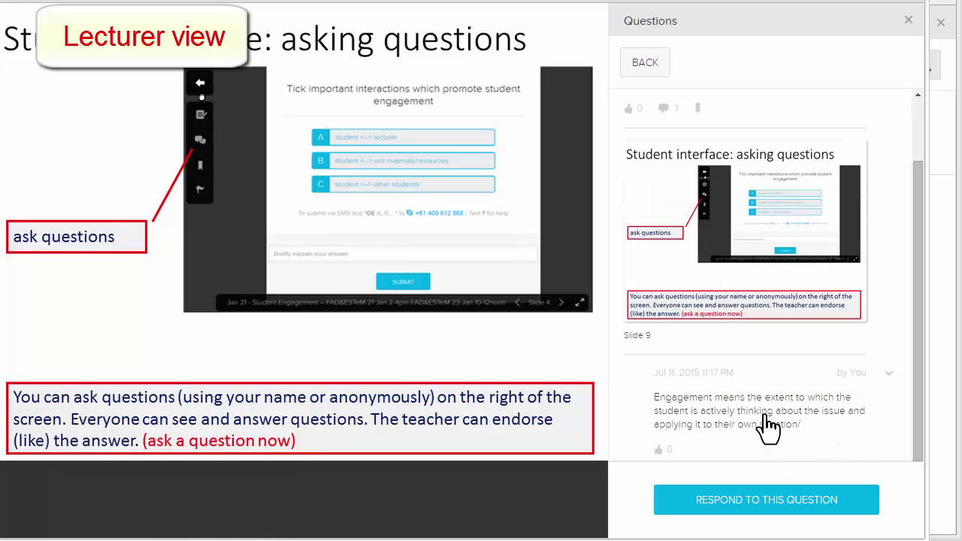
{"action": "left_click", "coordinate": [659, 451]}
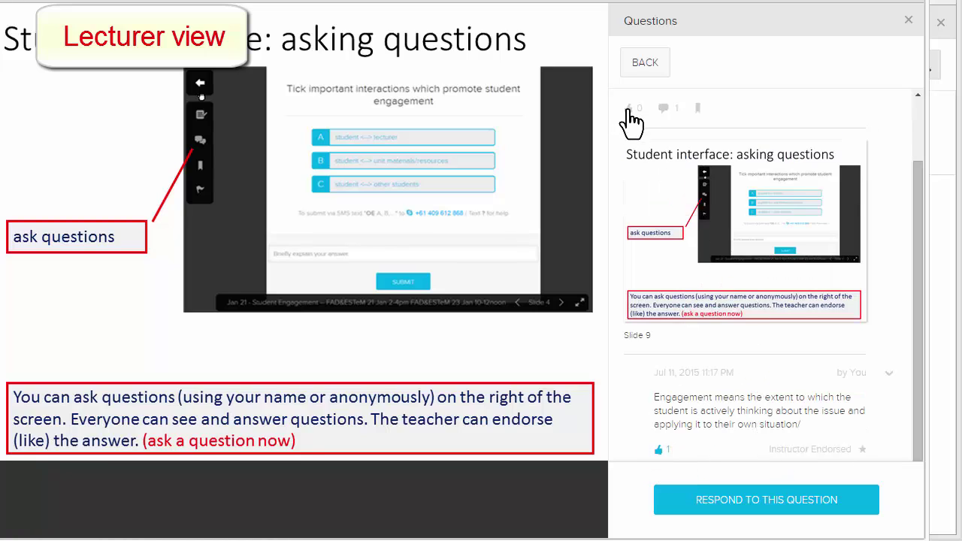
{"action": "left_click", "coordinate": [630, 110]}
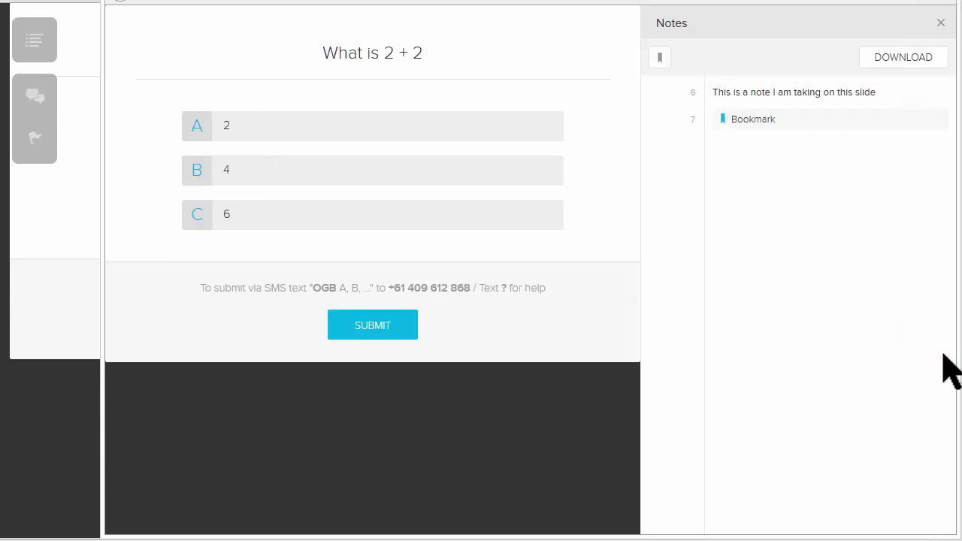
Submit B (4) on the 2 + 2 poll; as lecturer close it, show results, mark B correct.
{"action": "left_click", "coordinate": [196, 170]}
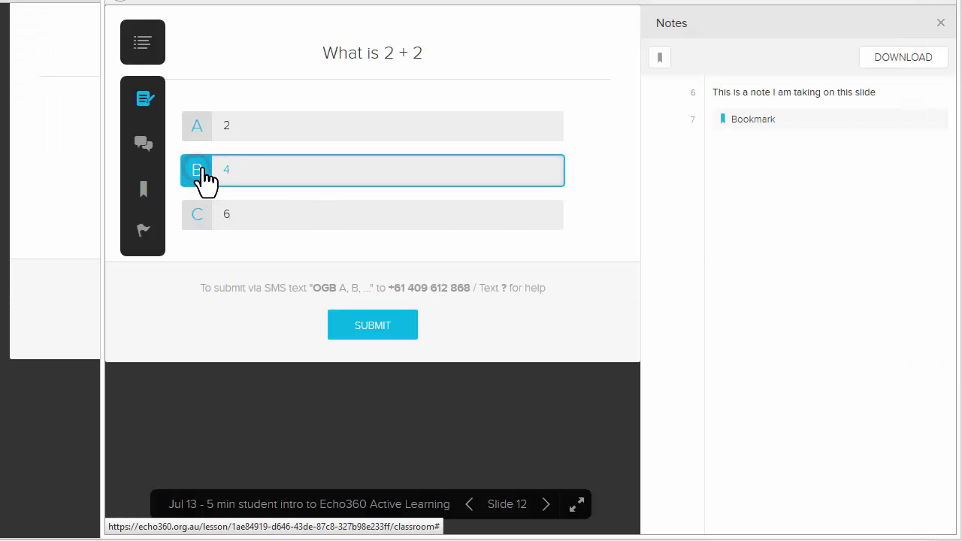
{"action": "left_click", "coordinate": [393, 323]}
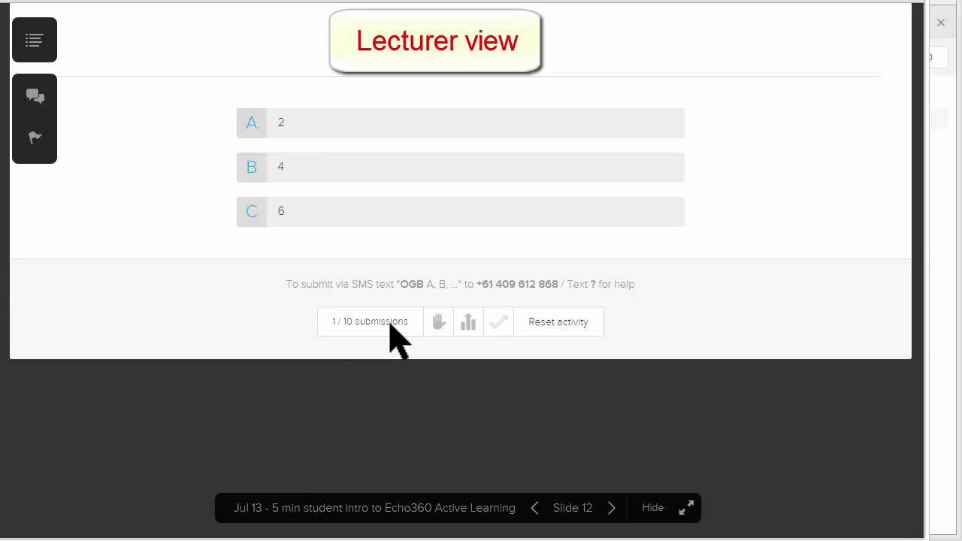
{"action": "left_click", "coordinate": [440, 323]}
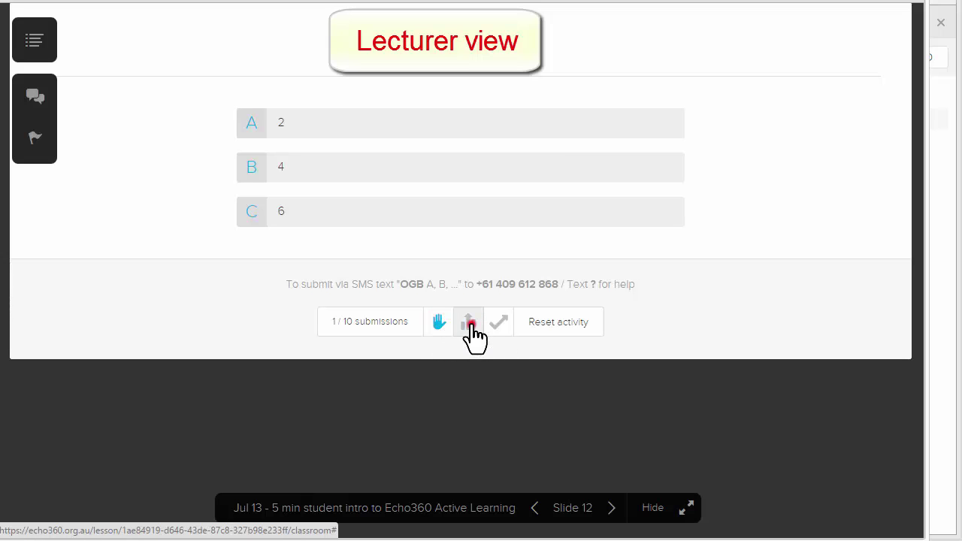
{"action": "left_click", "coordinate": [468, 324]}
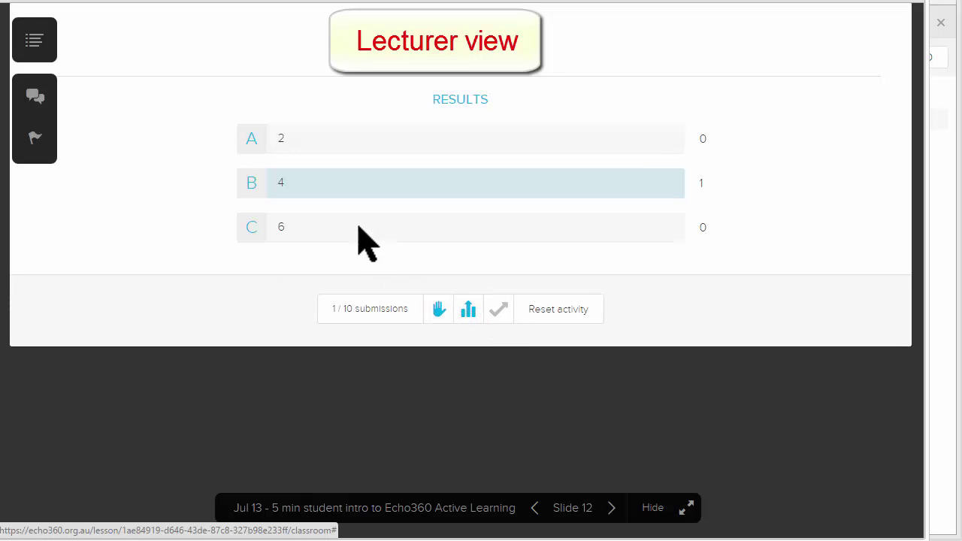
{"action": "left_click", "coordinate": [498, 310]}
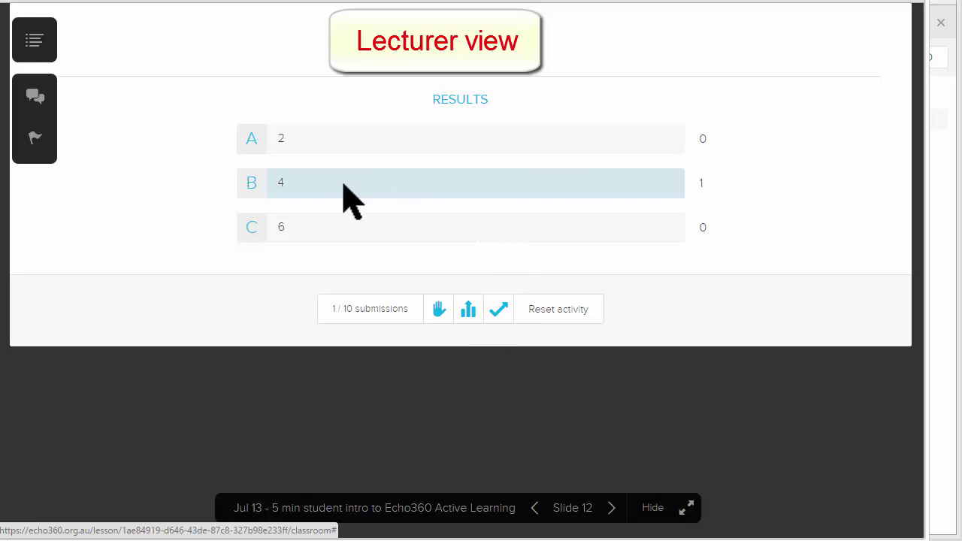
{"action": "left_click", "coordinate": [960, 287]}
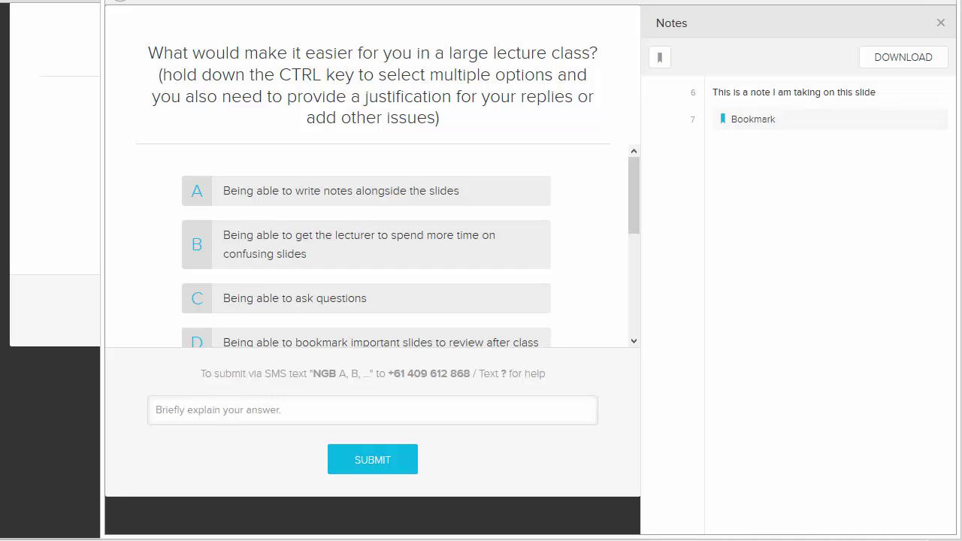
Select options A through G and submit, justified 'these would all make it easier in a large class'.
{"action": "left_click", "coordinate": [202, 191]}
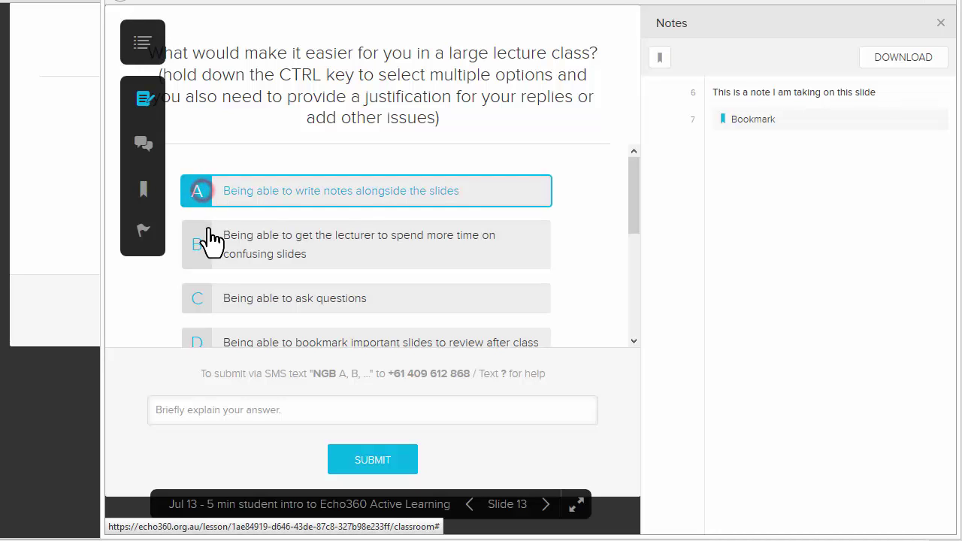
{"action": "left_click", "coordinate": [197, 242]}
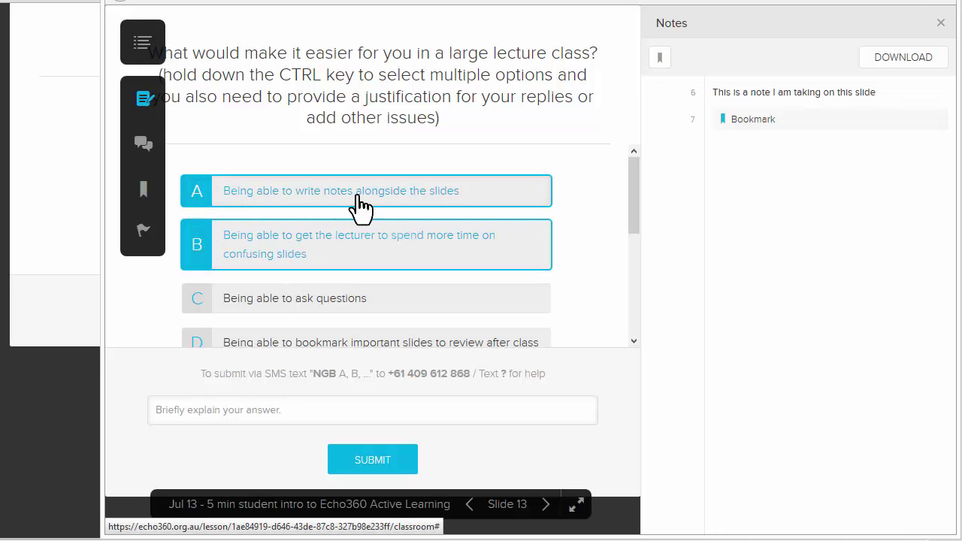
{"action": "left_click_drag", "start_coordinate": [632, 210], "coordinate": [644, 242]}
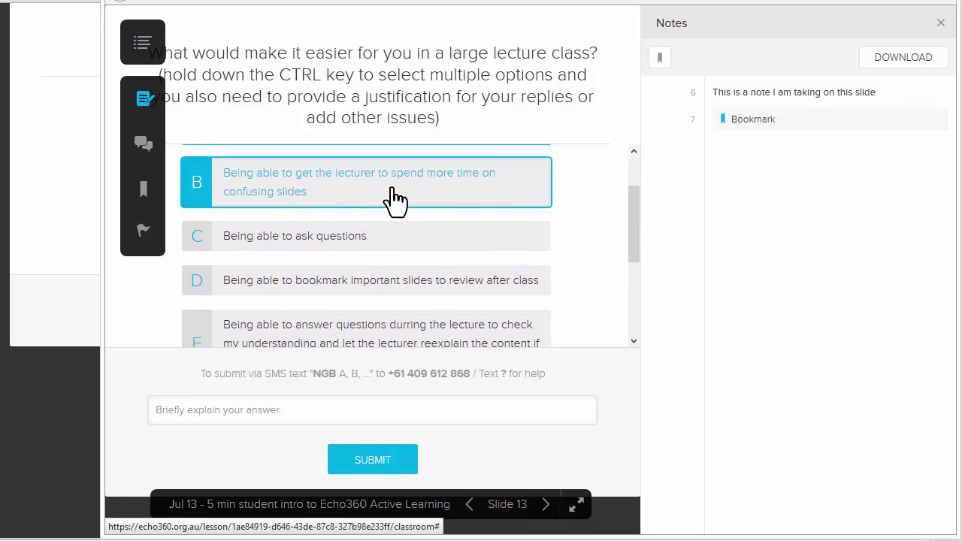
{"action": "left_click", "coordinate": [200, 239]}
{"action": "left_click", "coordinate": [198, 280]}
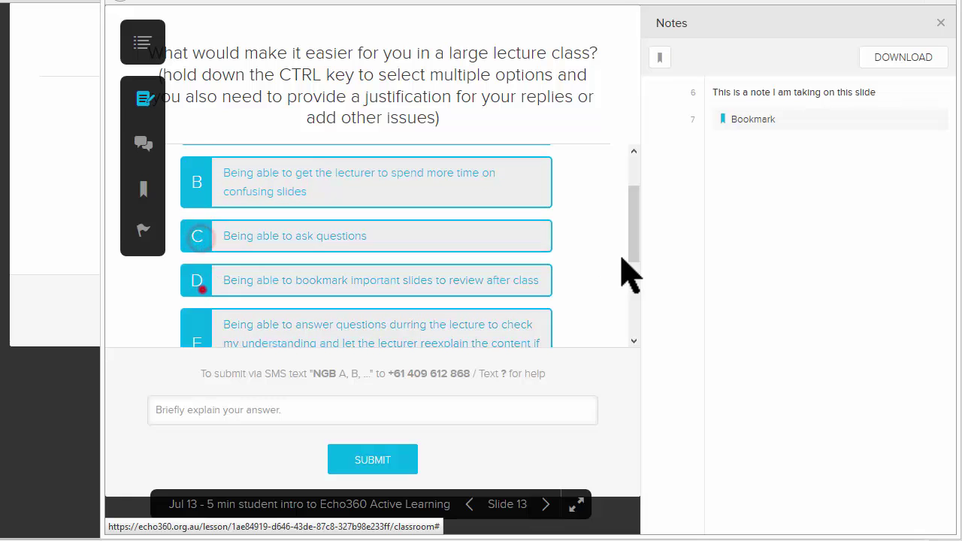
{"action": "left_click_drag", "start_coordinate": [634, 250], "coordinate": [645, 354]}
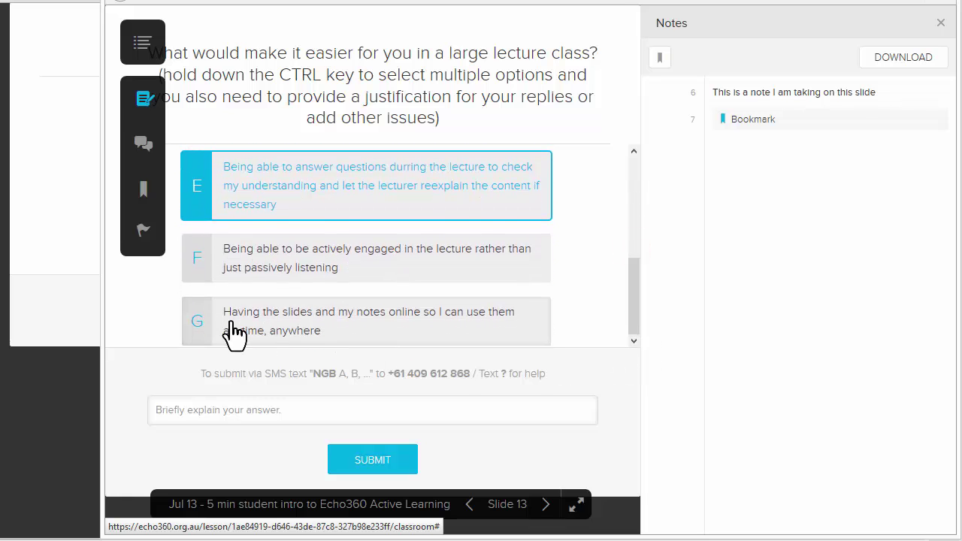
{"action": "left_click", "coordinate": [196, 312]}
{"action": "left_click", "coordinate": [199, 272]}
{"action": "left_click", "coordinate": [256, 410]}
{"action": "type", "text": "these would all make it easier in a large class"}
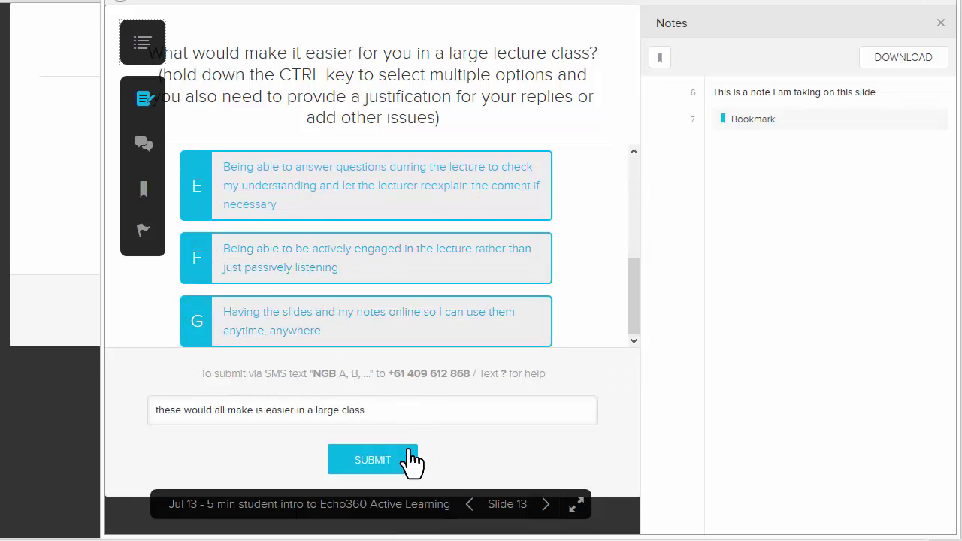
{"action": "left_click", "coordinate": [367, 460]}
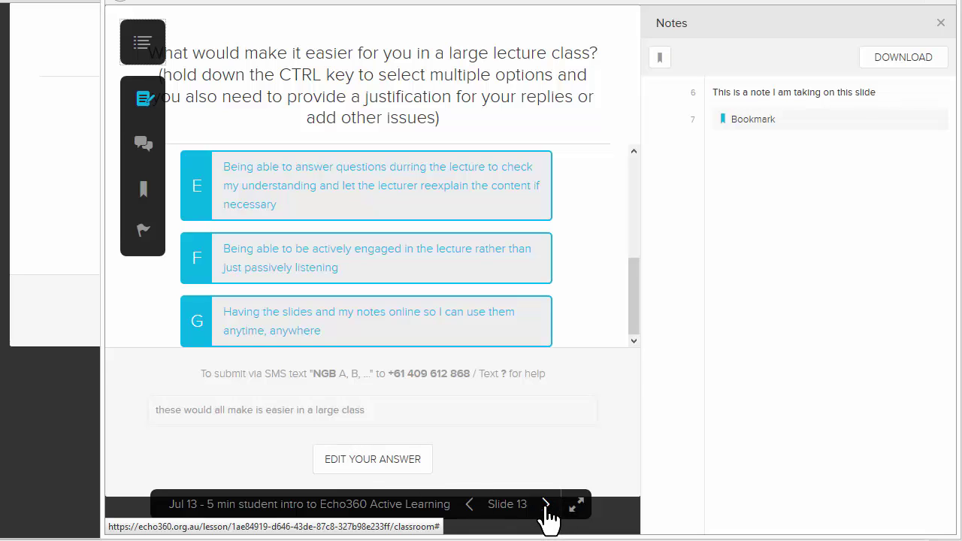
On the skeleton slide, mark the knee as the patella, then show results and confirm the knee correct.
{"action": "left_click", "coordinate": [547, 504]}
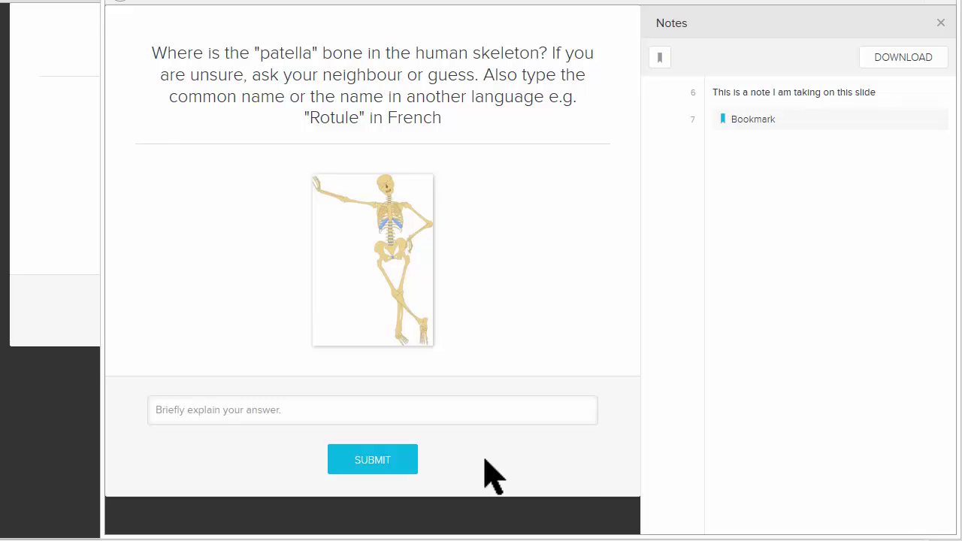
{"action": "left_click", "coordinate": [395, 294]}
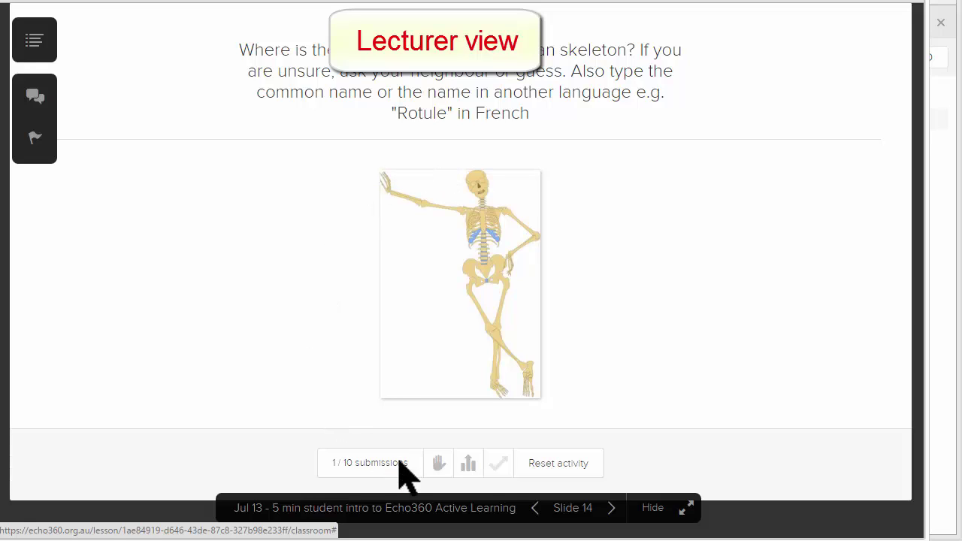
{"action": "left_click", "coordinate": [469, 465]}
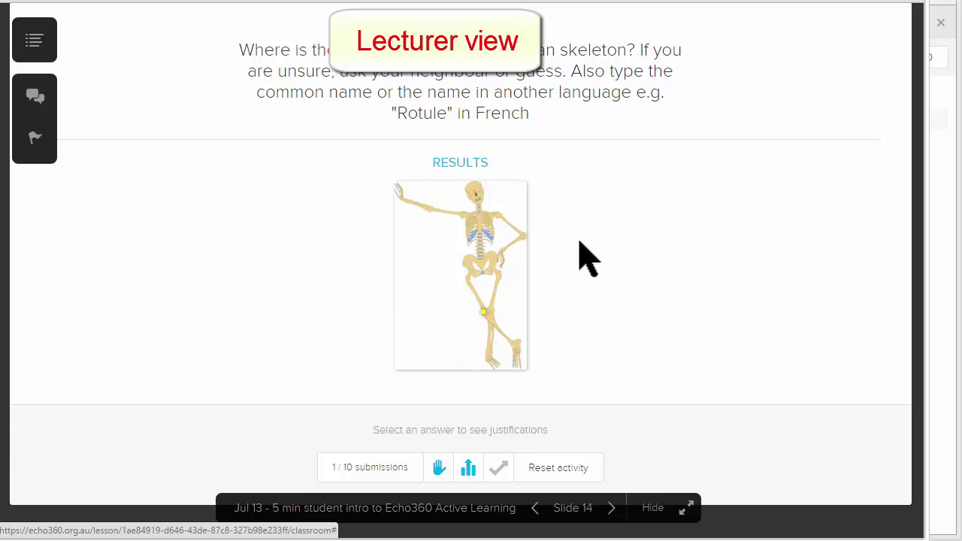
{"action": "left_click", "coordinate": [500, 473]}
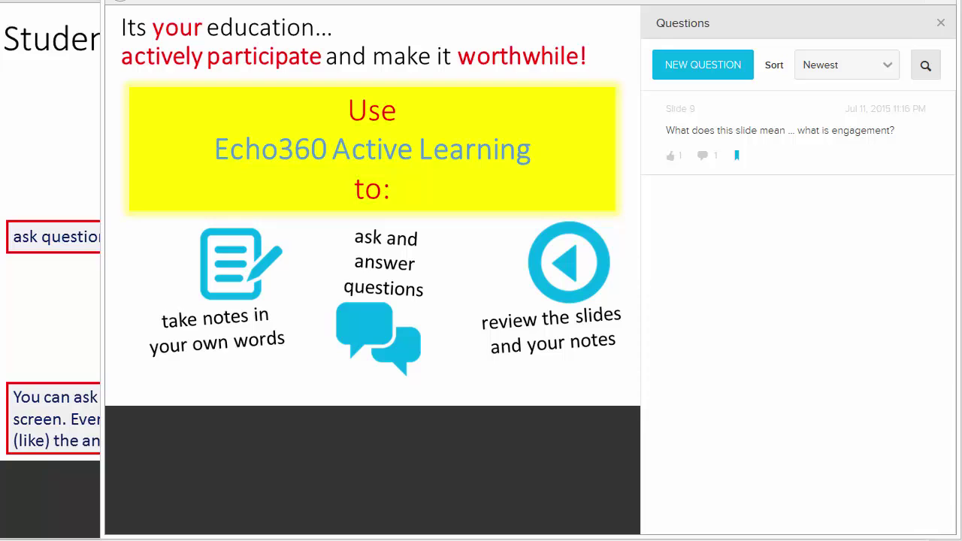
{"action": "mouse_move", "coordinate": [262, 383]}
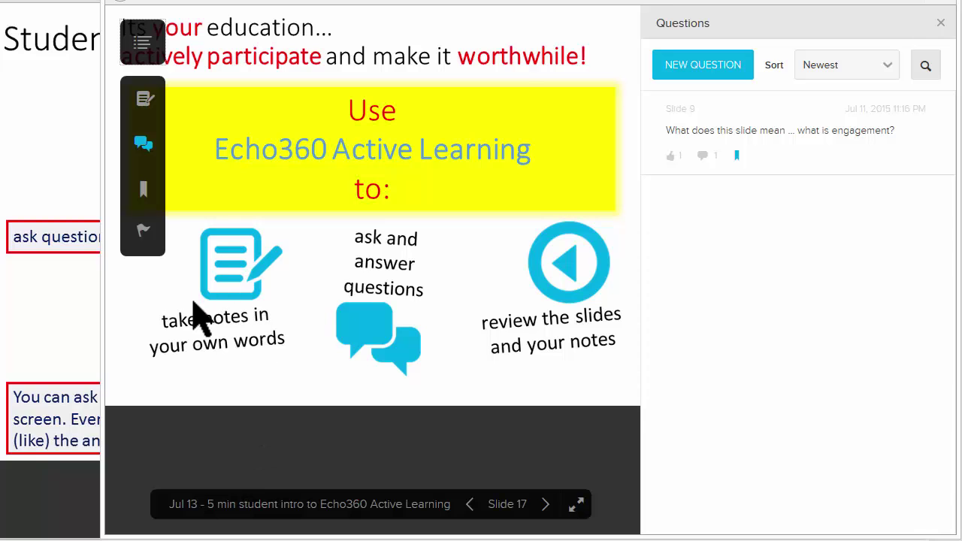